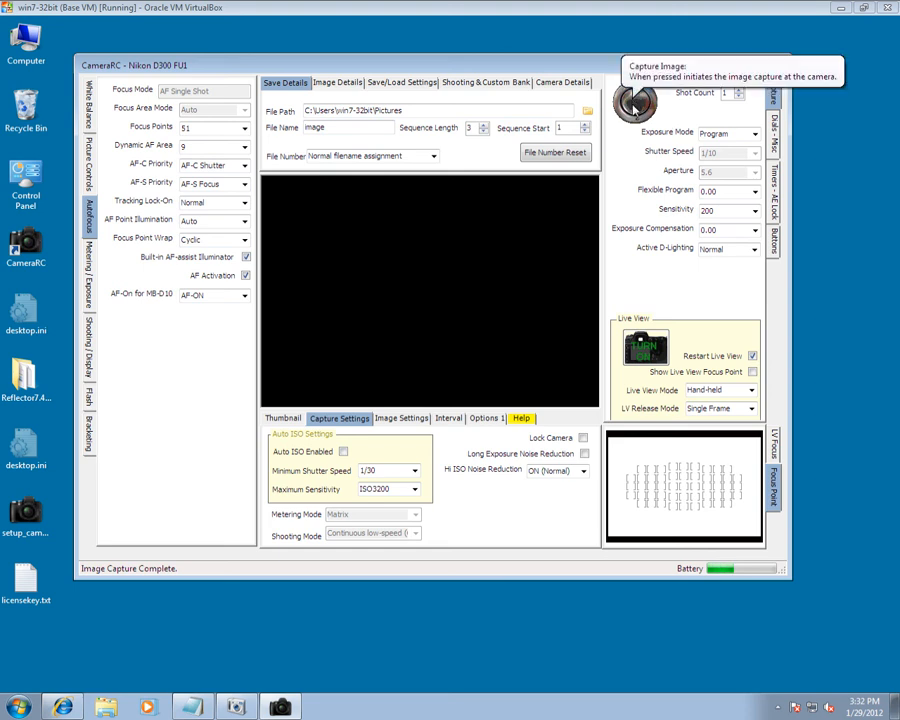
Capture several single images remotely from the connected Nikon D300
left_click(634, 104)
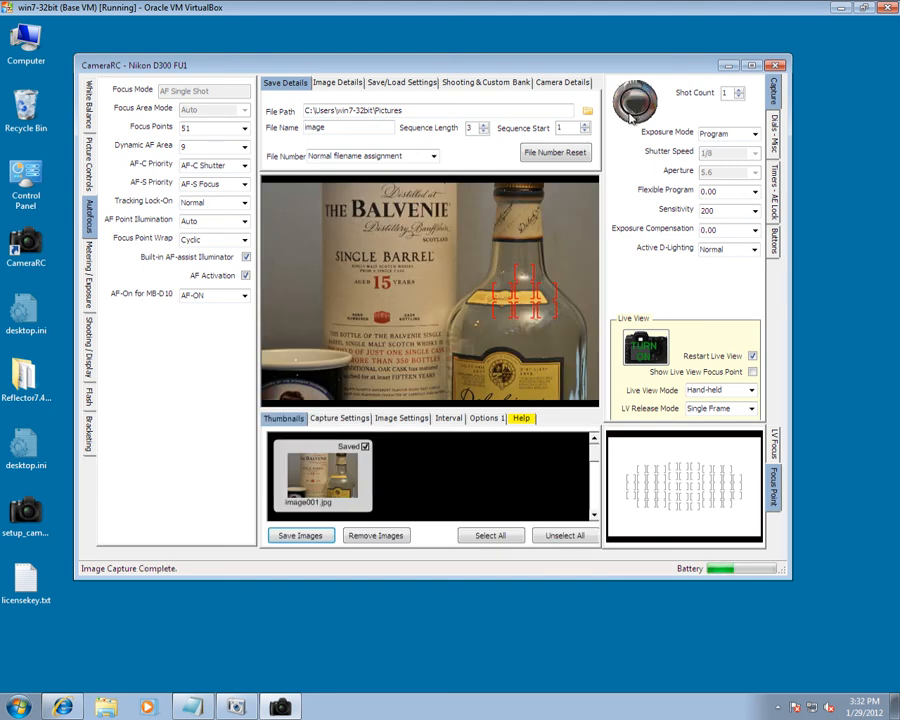
left_click(635, 105)
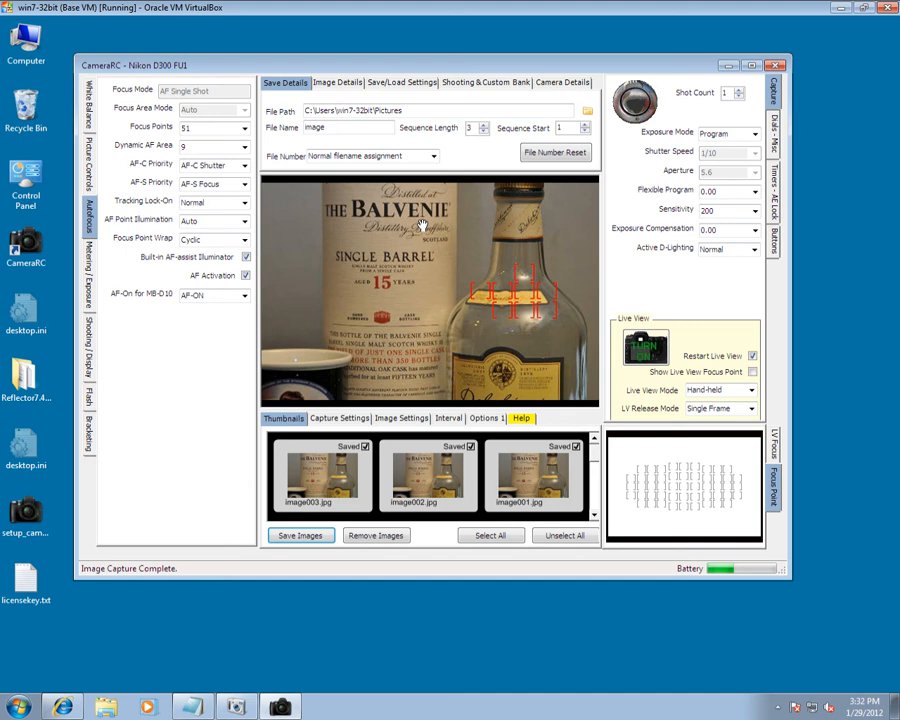
left_click(648, 104)
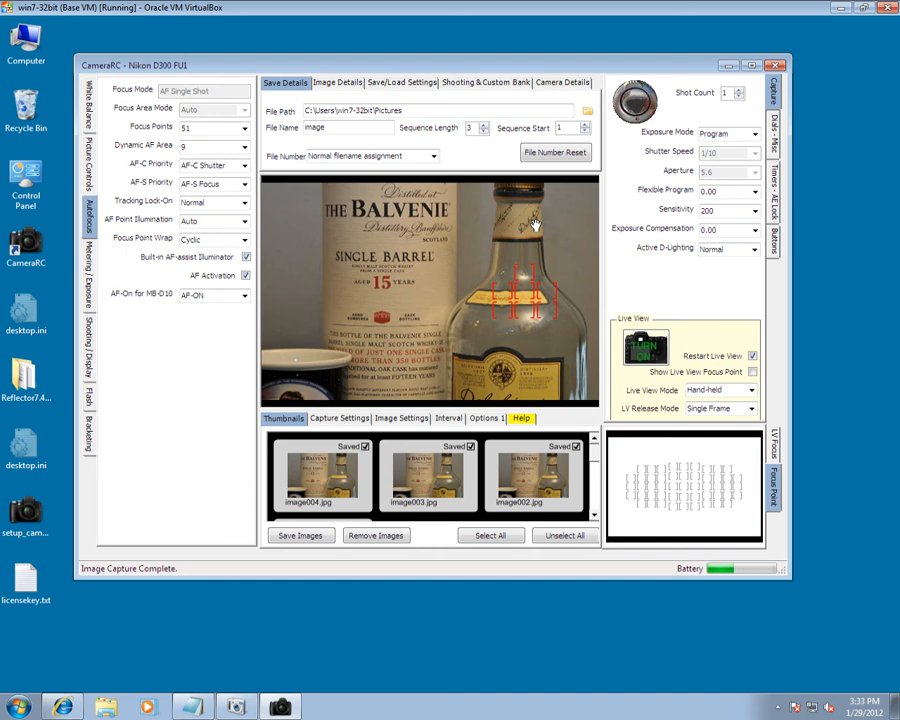
Assign Ctrl+C as the capture key combination and enter it again to verify
left_click(487, 420)
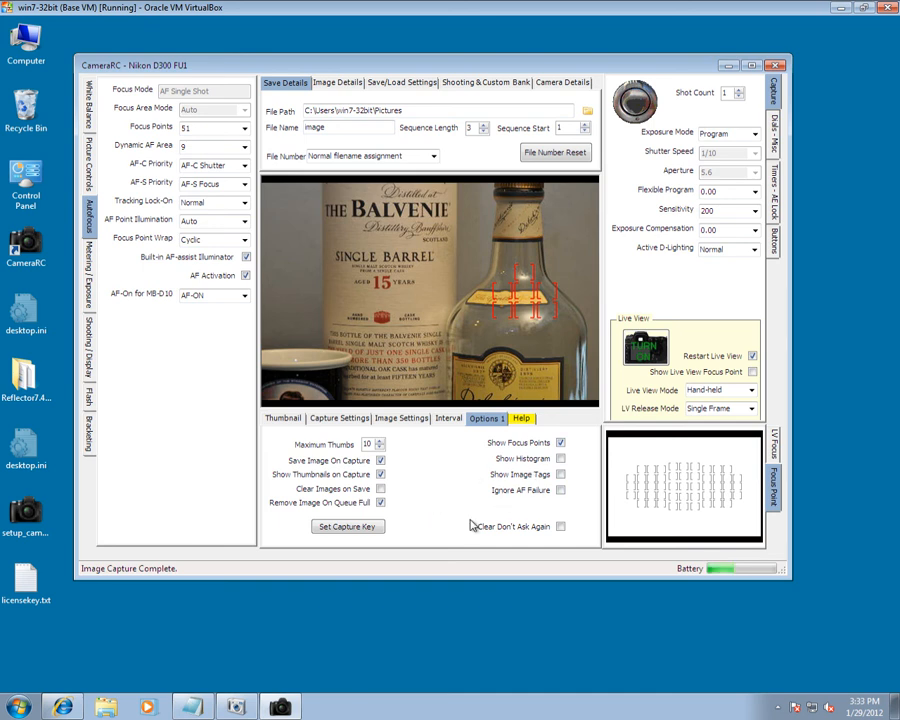
left_click(351, 528)
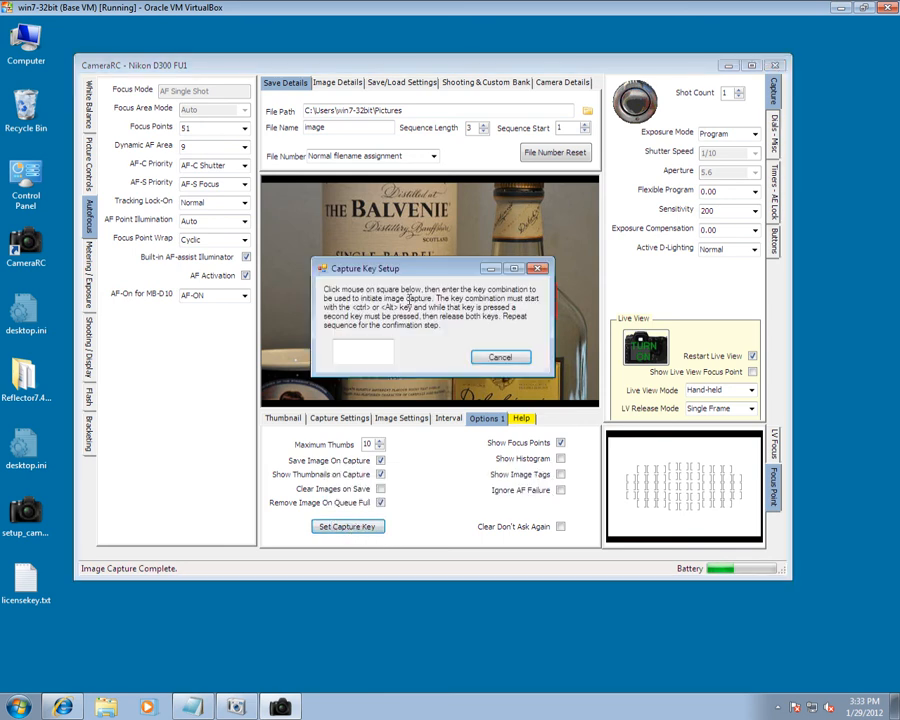
left_click(346, 351)
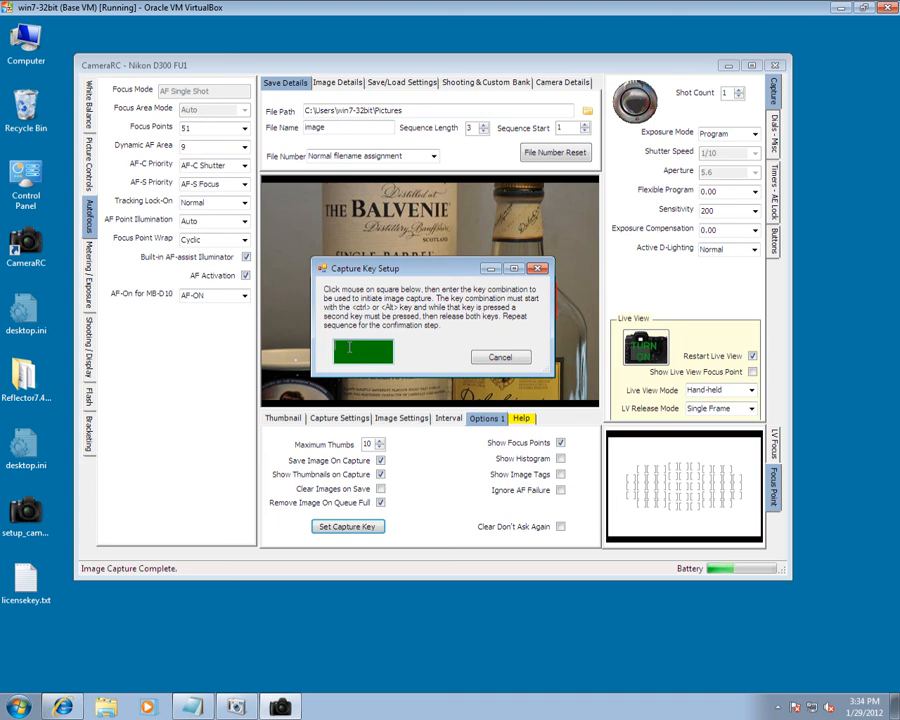
key("ctrl+c")
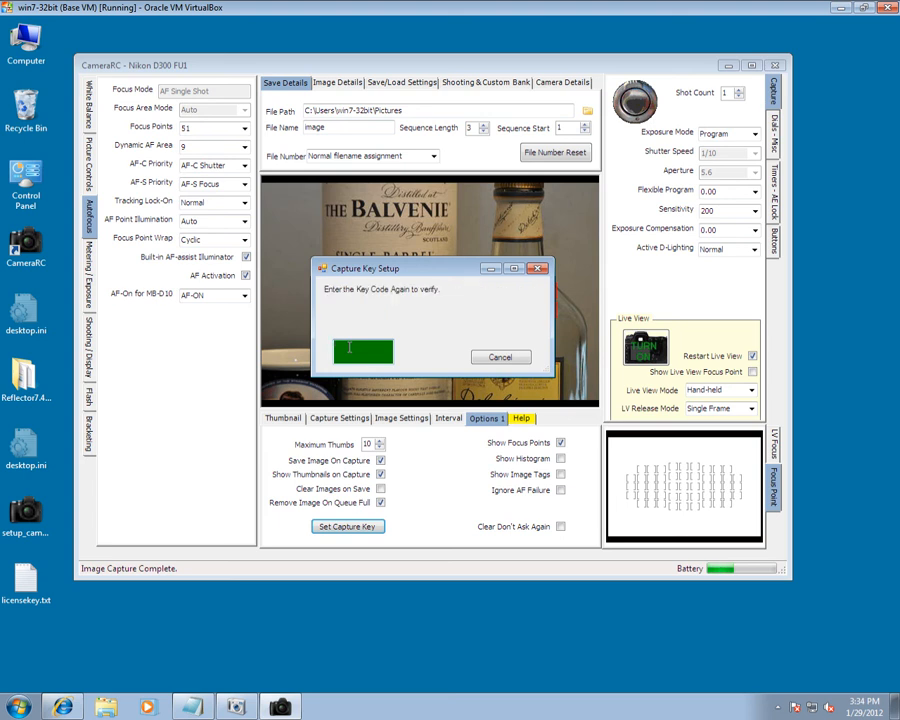
key("ctrl+c")
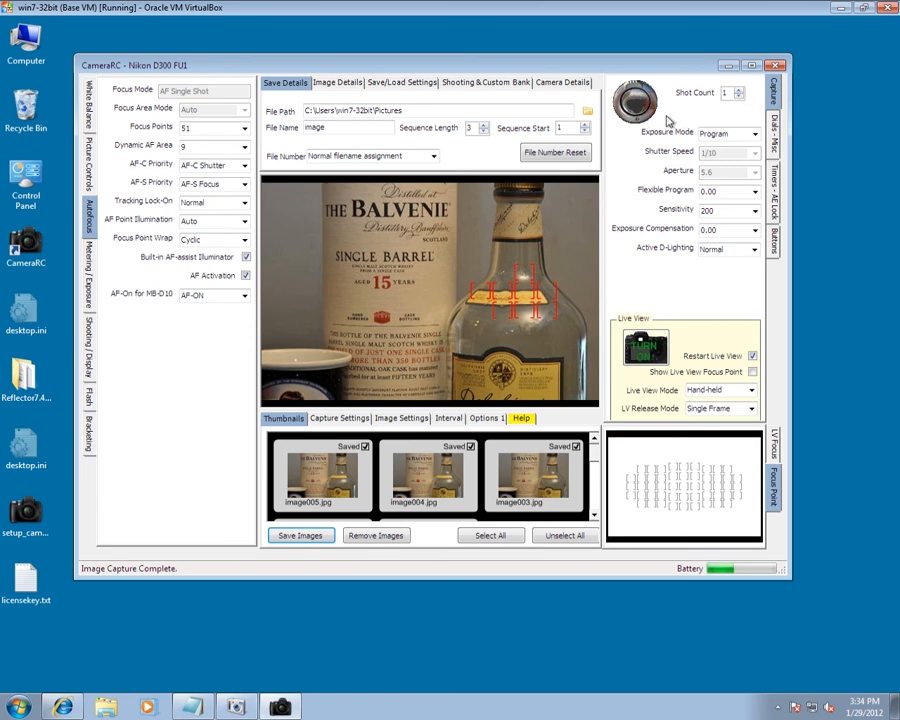
Capture a series of images with the shot count set to 3, and set the shot count back to 1
left_click(740, 91)
left_click(740, 91)
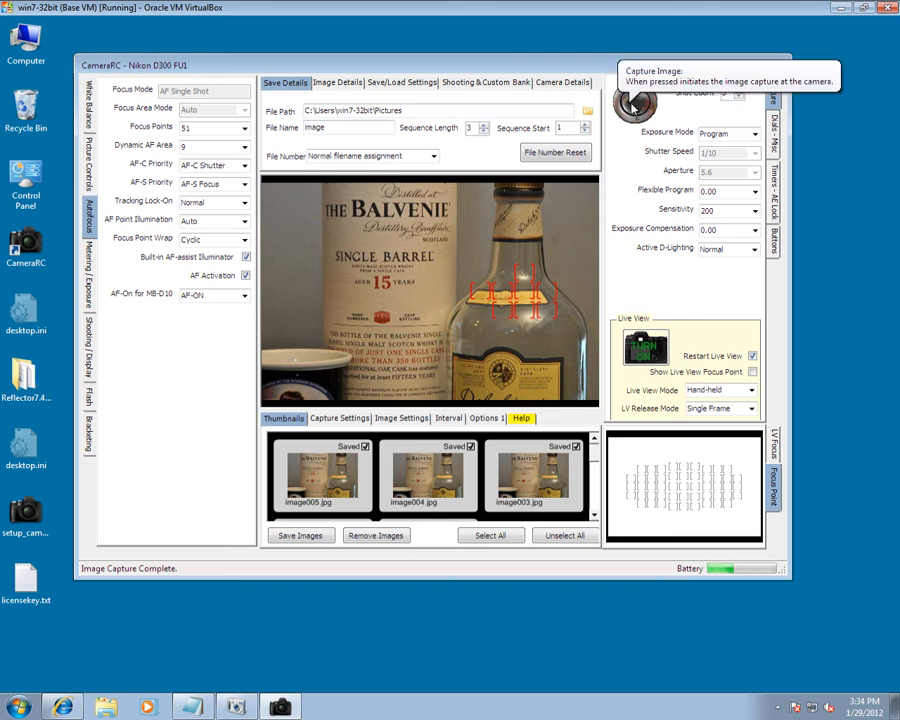
left_click(633, 105)
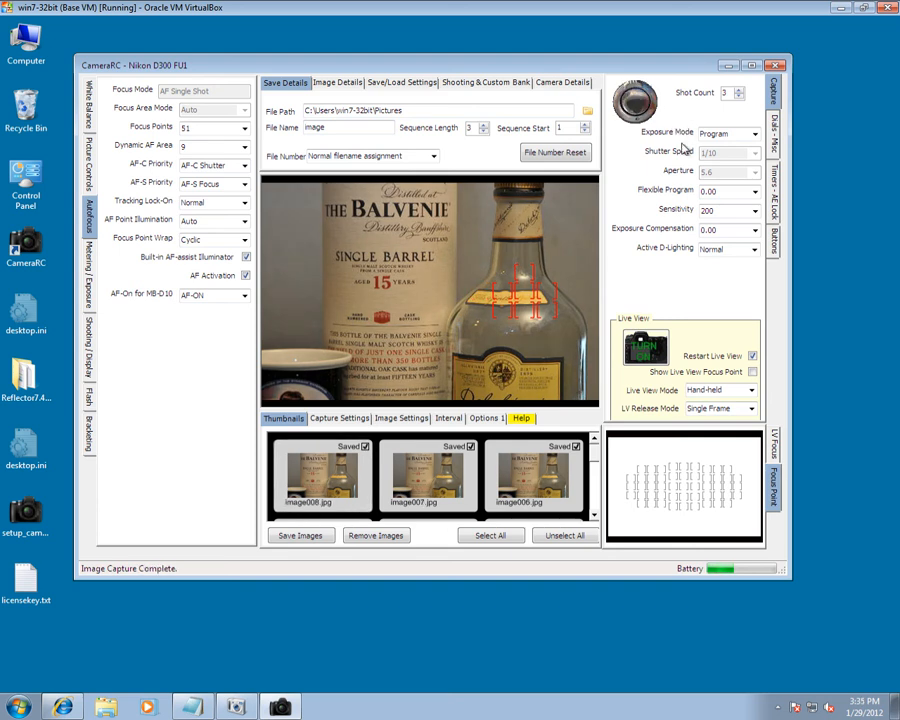
left_click(741, 97)
left_click(741, 97)
Set the metering mode to Spot with the camera locked, and release the camera lock
left_click(348, 420)
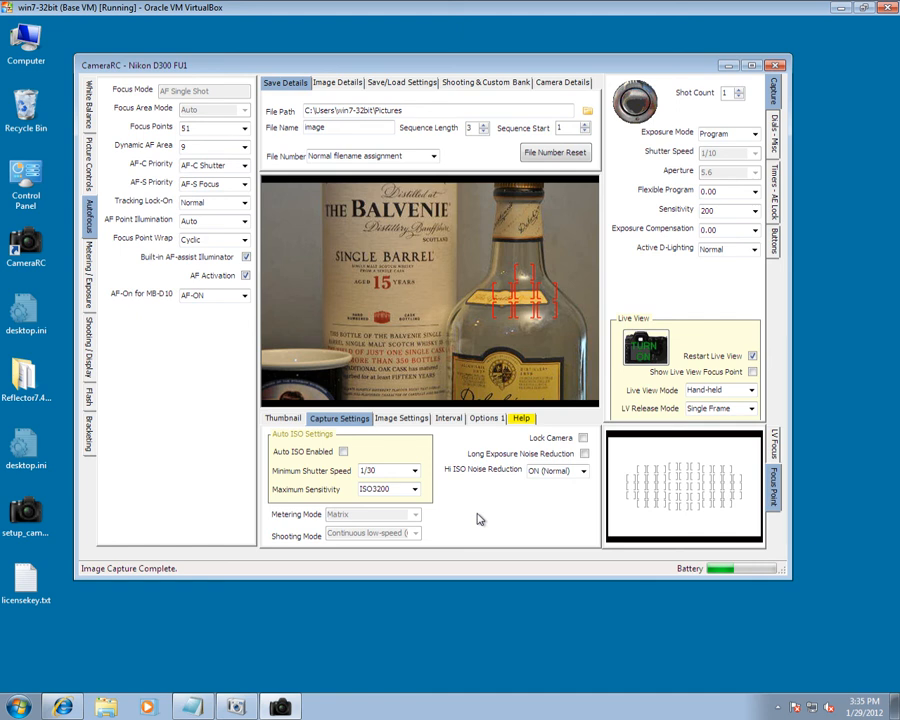
left_click(584, 438)
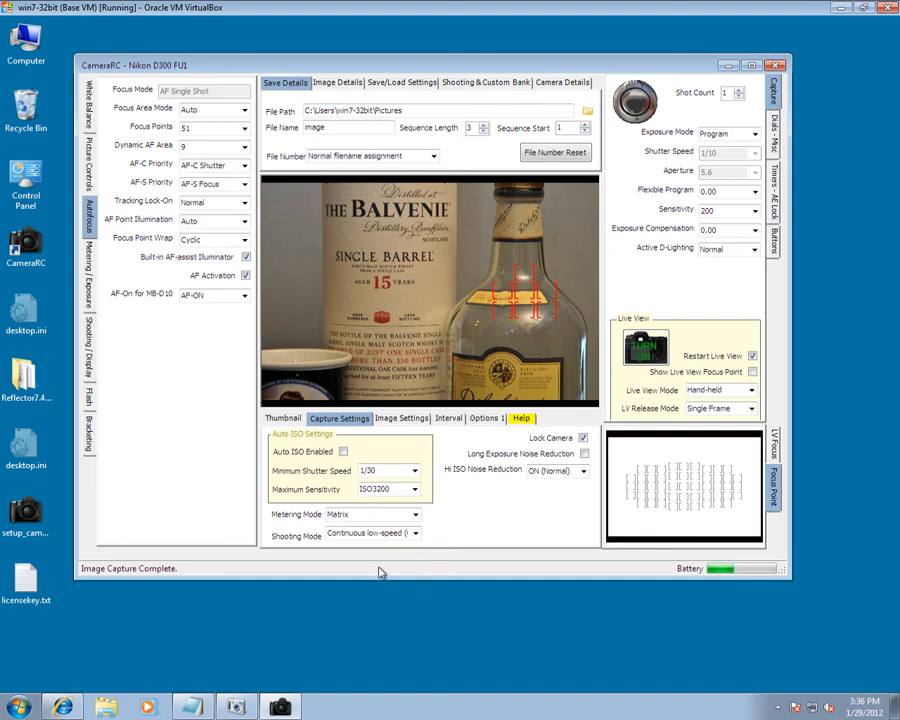
left_click(414, 515)
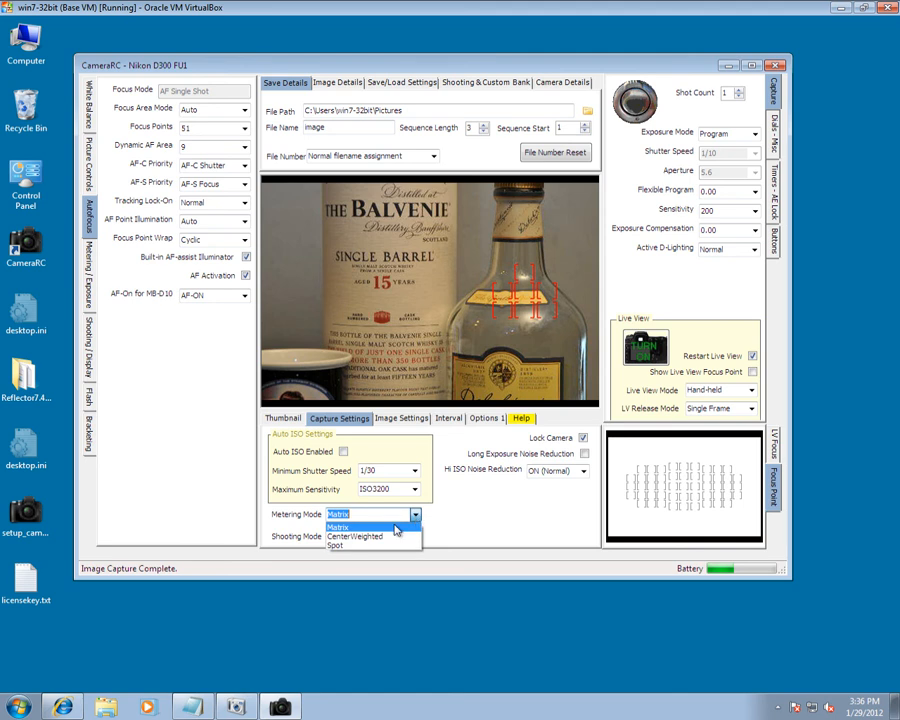
left_click(359, 546)
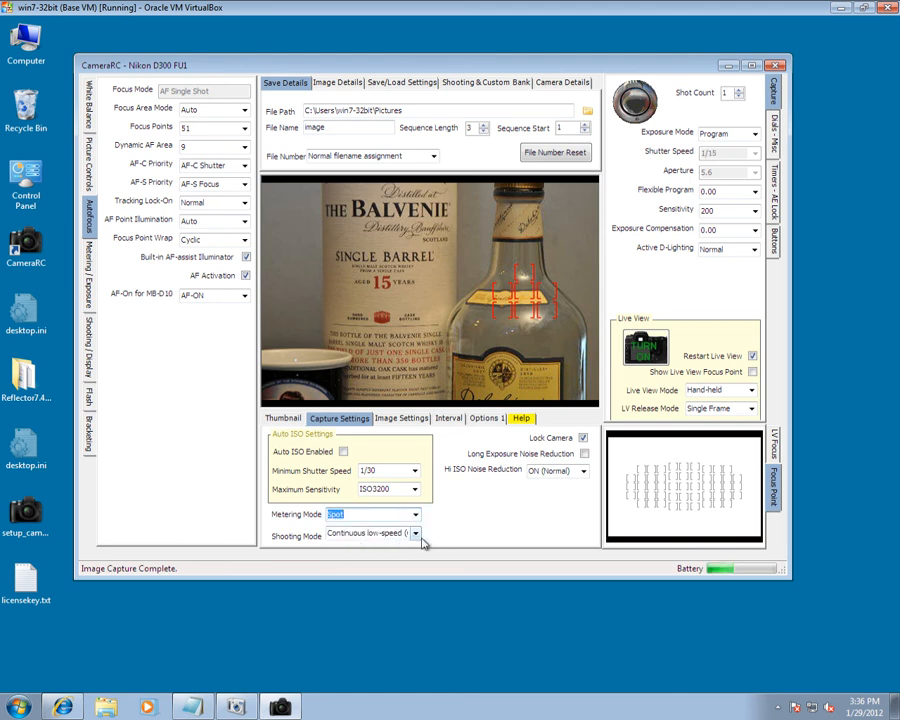
left_click(585, 439)
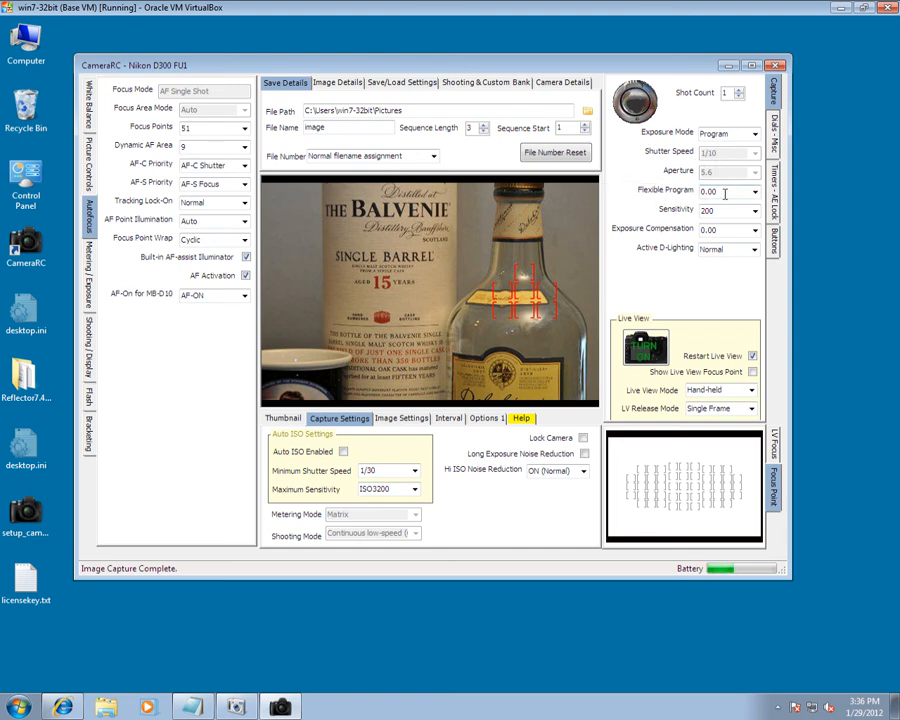
Set the exposure mode to Aperture Priority and show the image settings
left_click(740, 133)
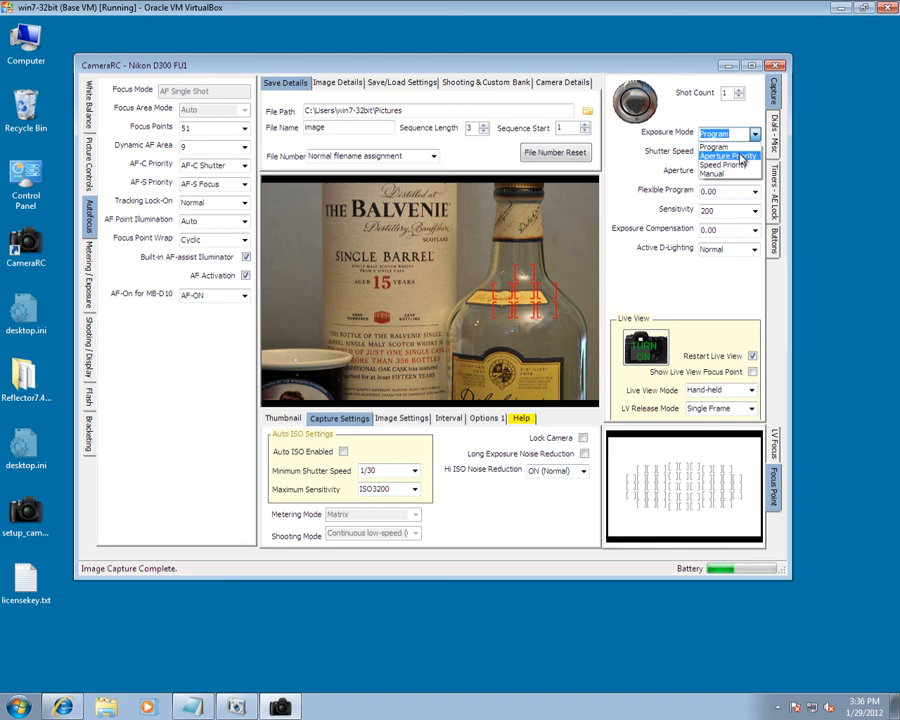
left_click(741, 157)
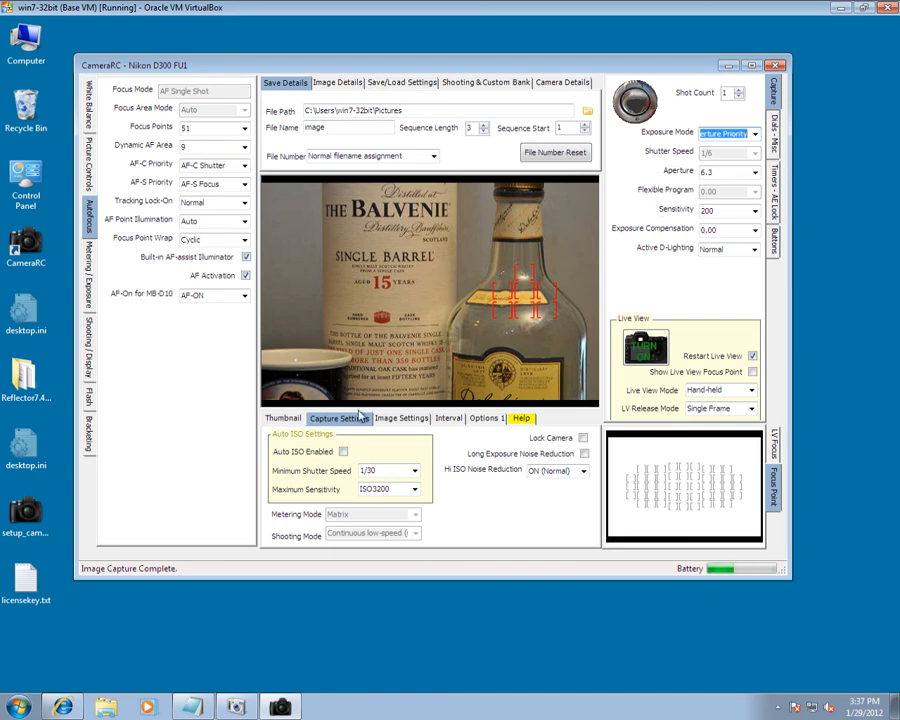
left_click(392, 420)
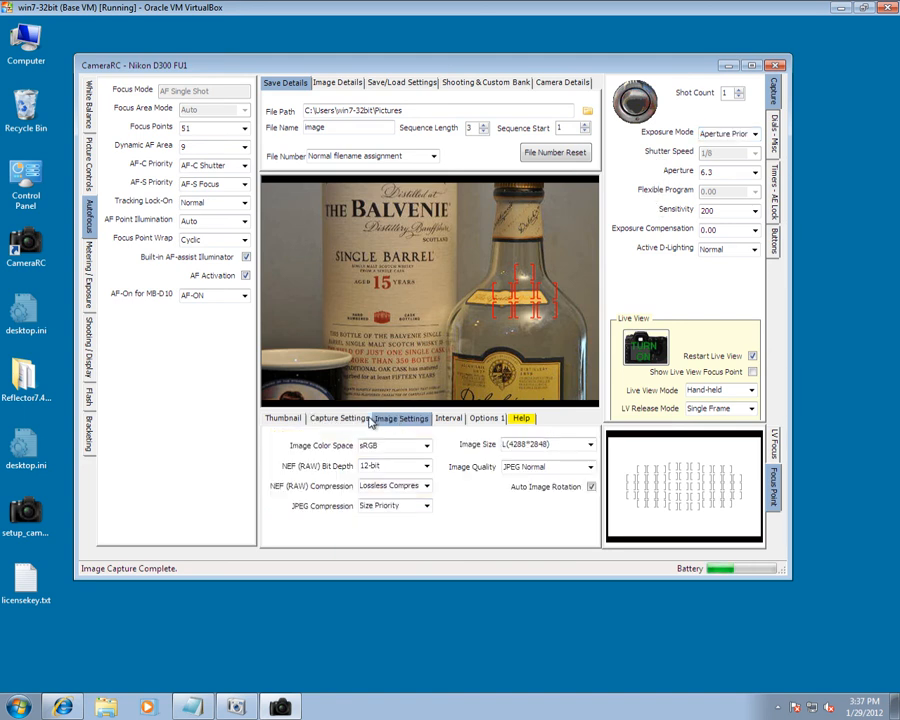
left_click(338, 419)
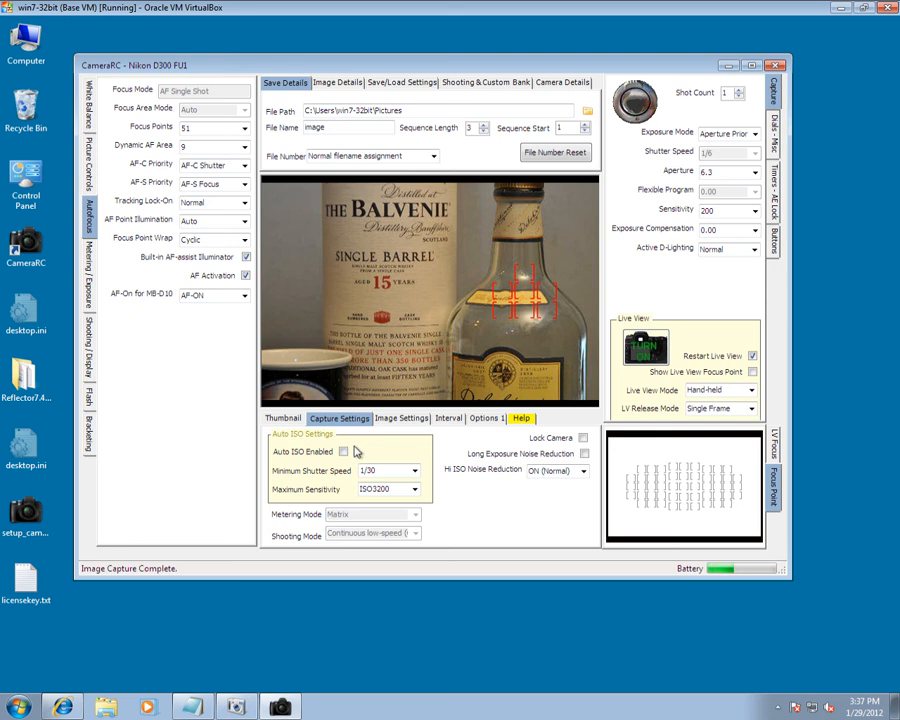
left_click(402, 420)
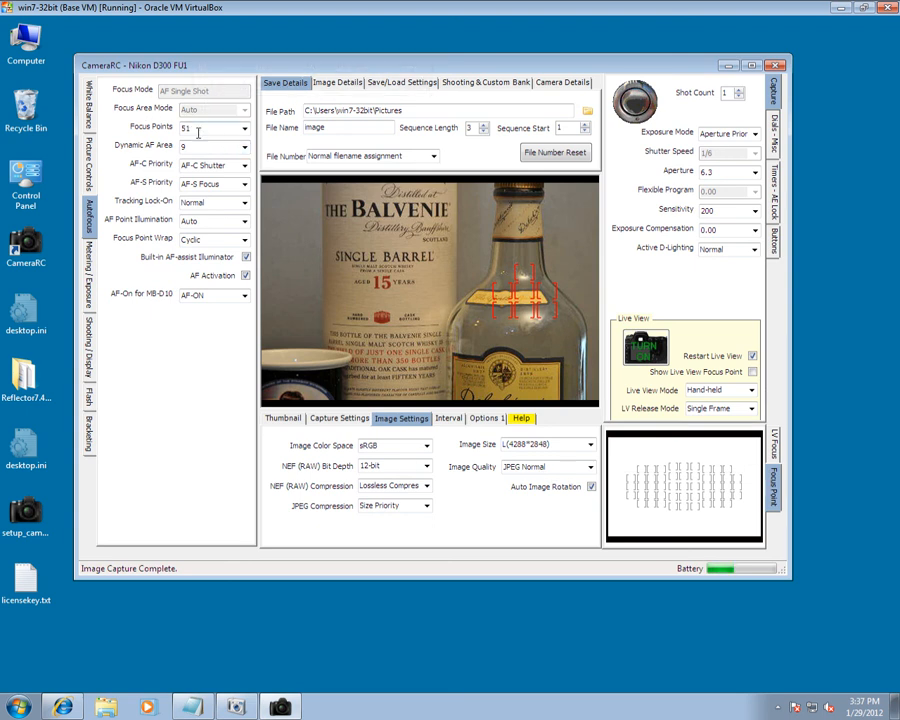
Lock the camera and set the focus area mode to Single so that a focus point can be chosen
left_click(688, 487)
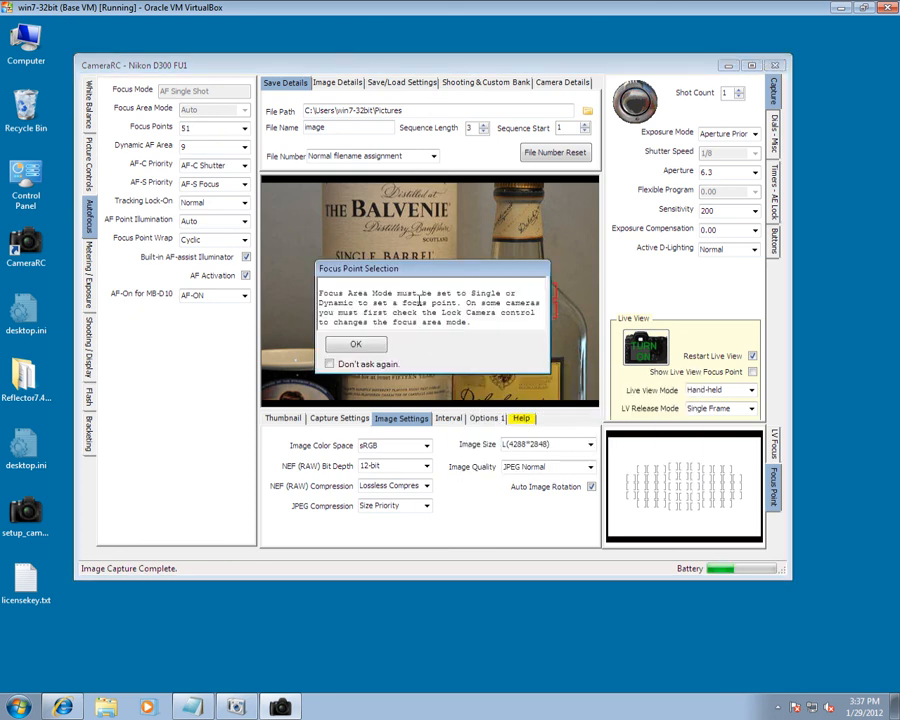
left_click(355, 346)
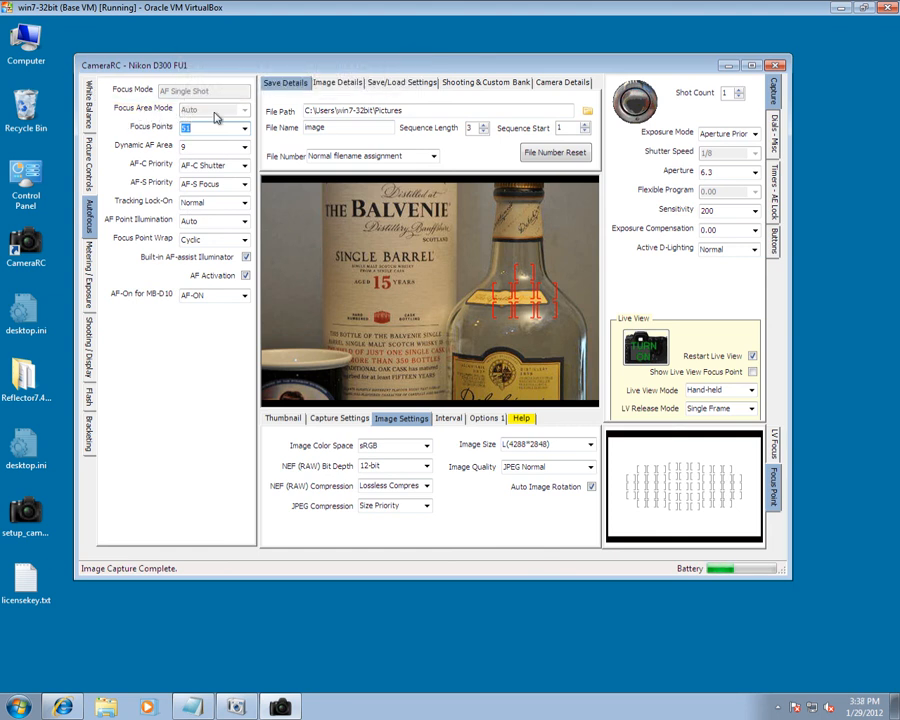
left_click(346, 420)
left_click(584, 439)
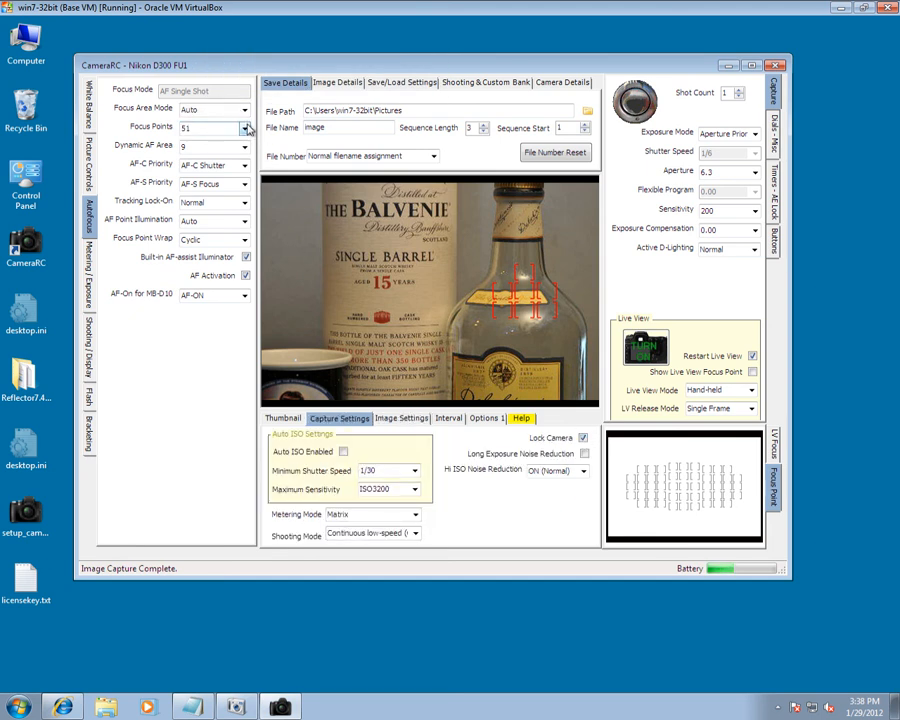
left_click(244, 110)
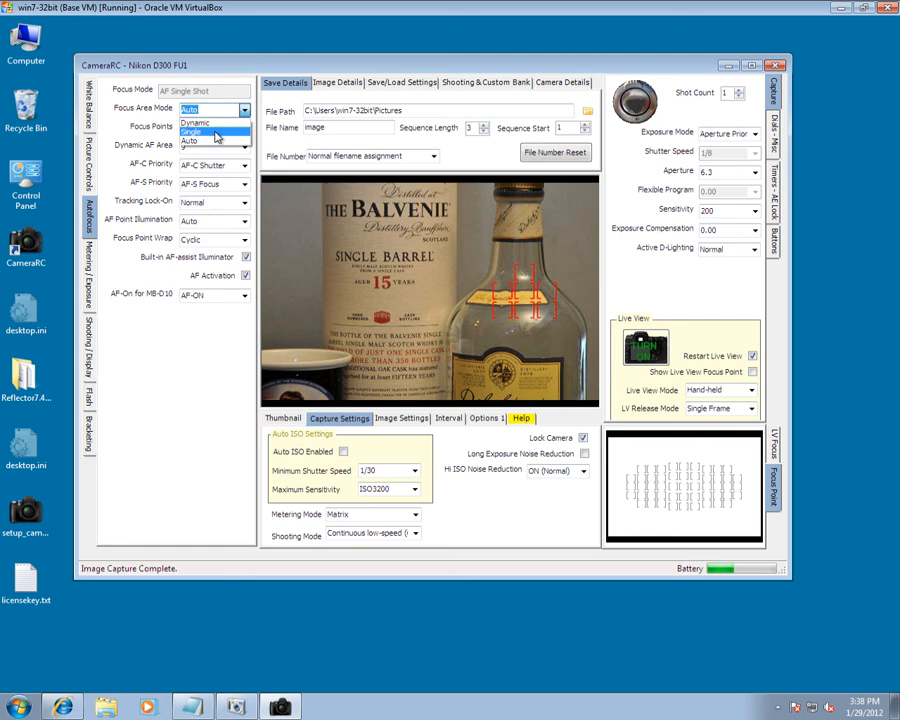
left_click(215, 134)
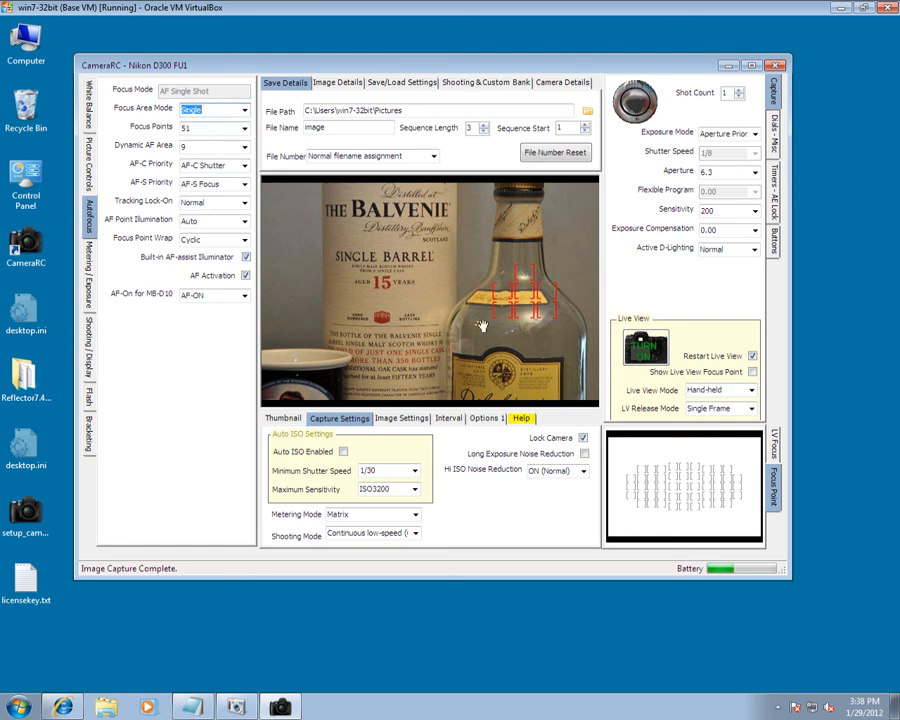
Capture an image using a focus point in the top row of the left group, and return to the capture settings
left_click(656, 469)
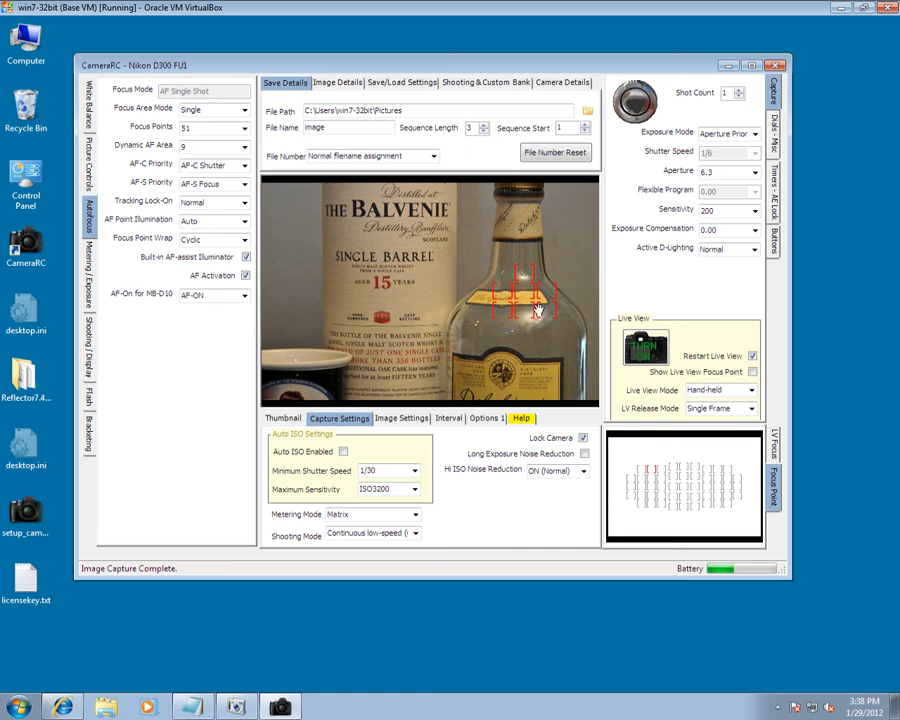
left_click(636, 101)
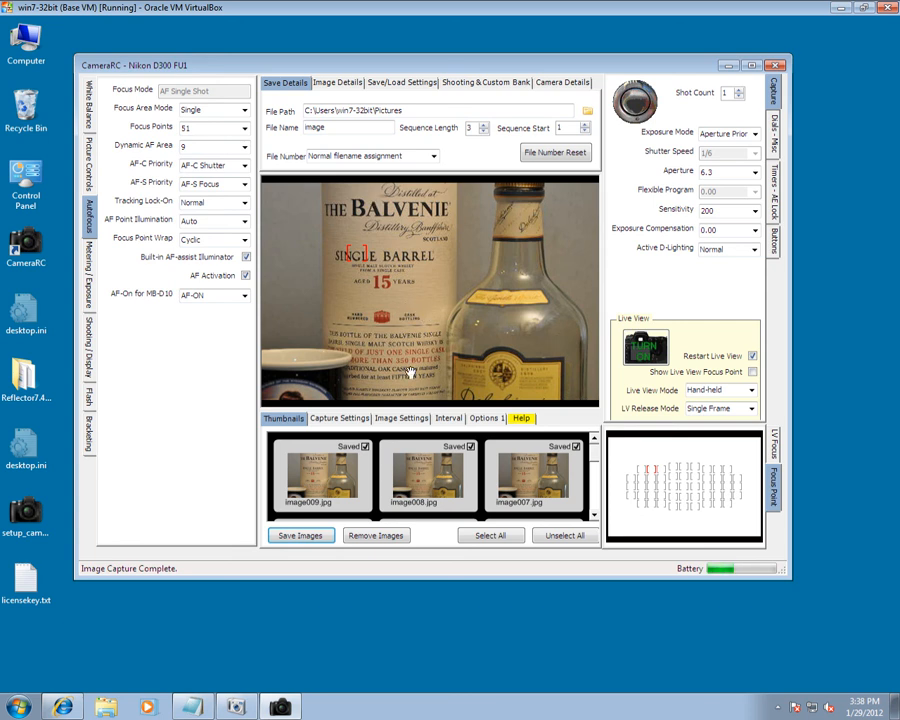
left_click(336, 419)
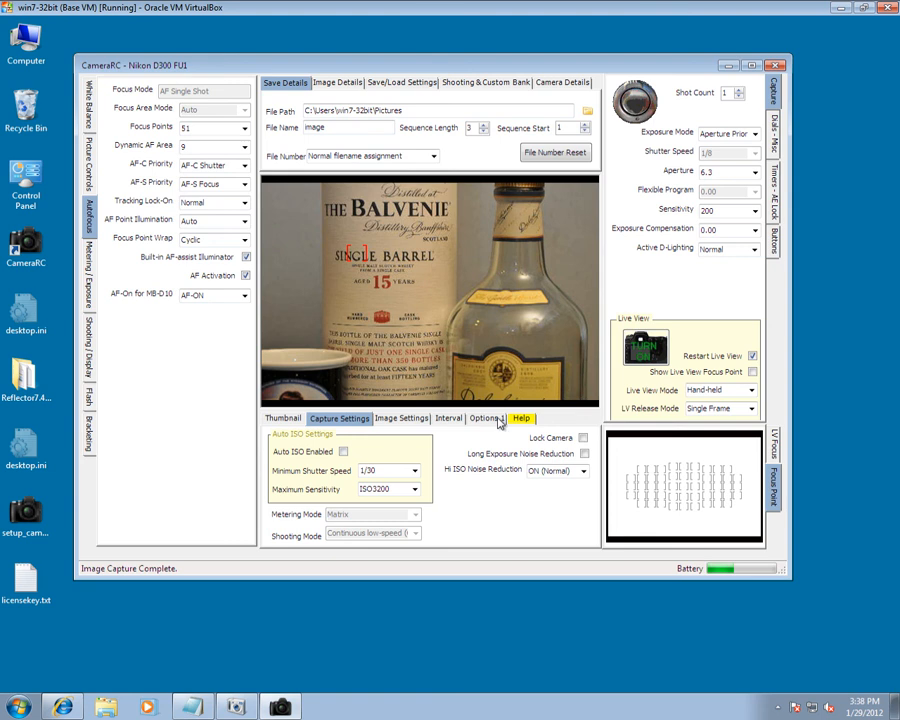
Choose the My Pictures folder as the file path for saving captured images
left_click(497, 423)
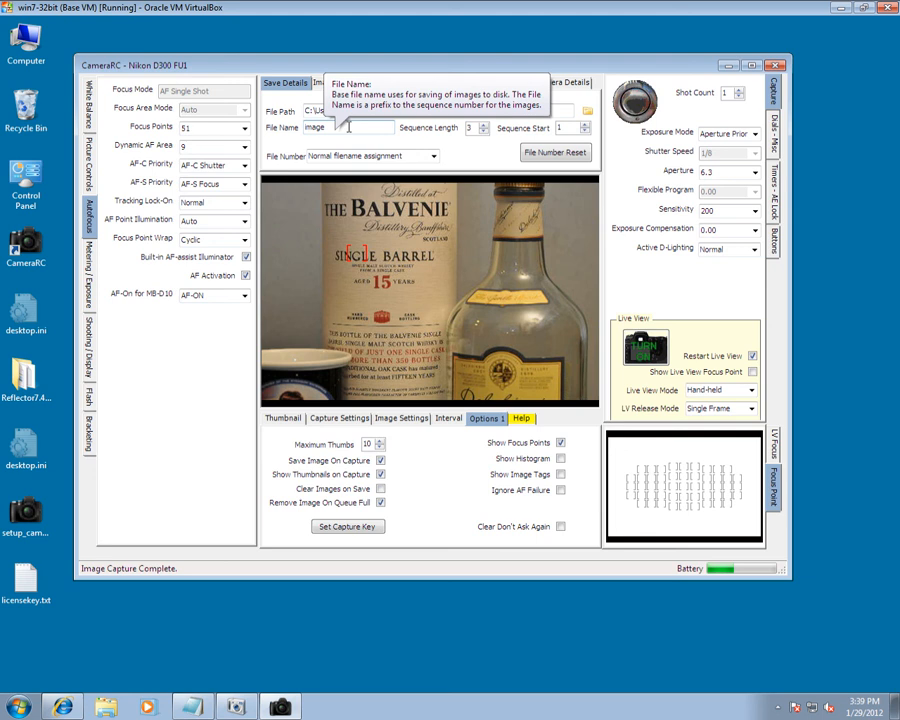
left_click(587, 111)
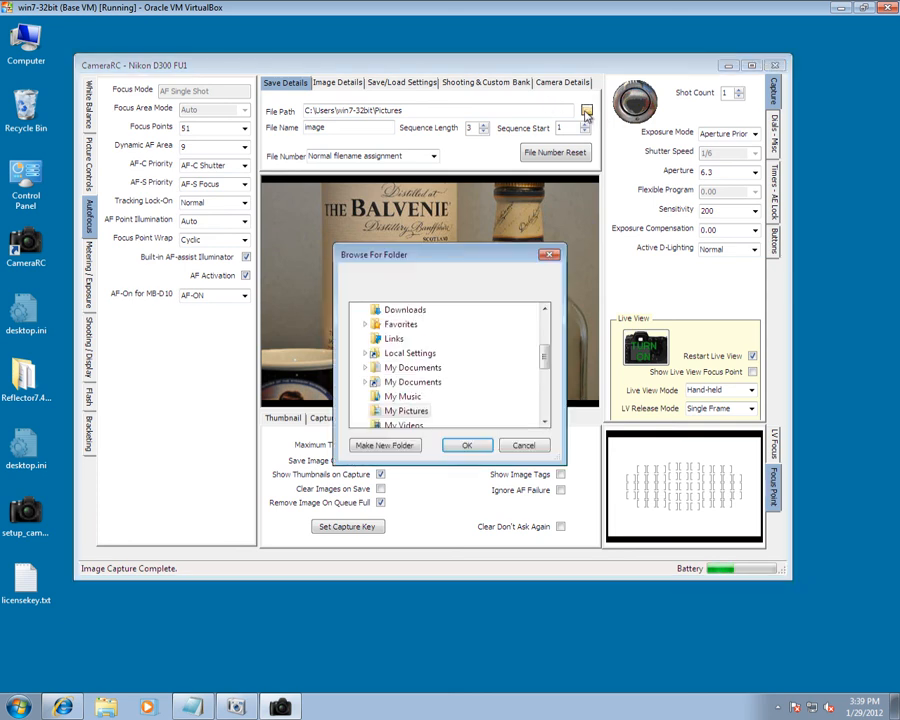
left_click(390, 414)
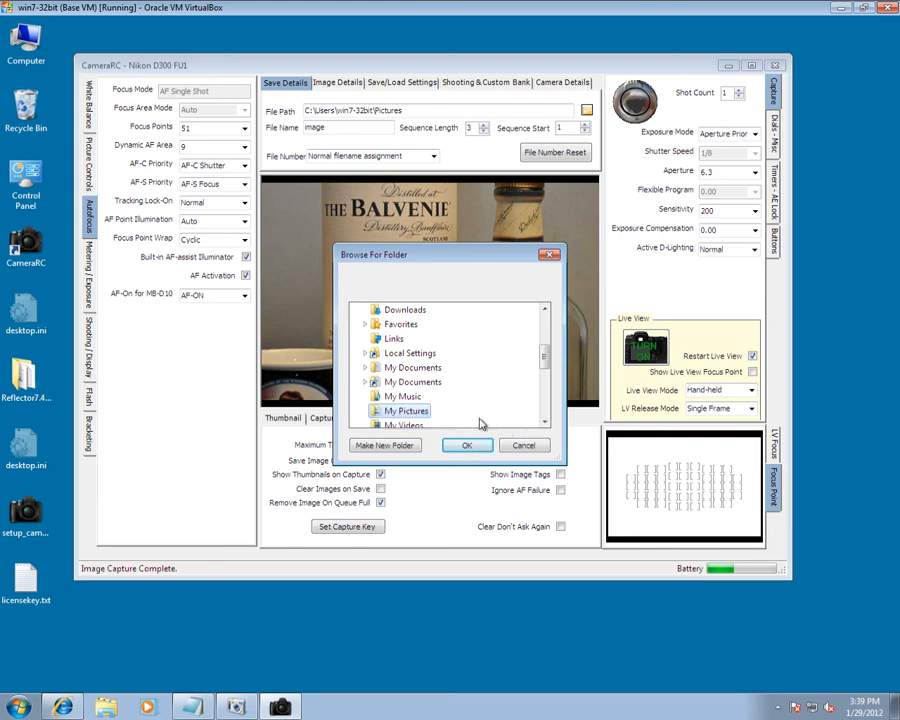
left_click(478, 447)
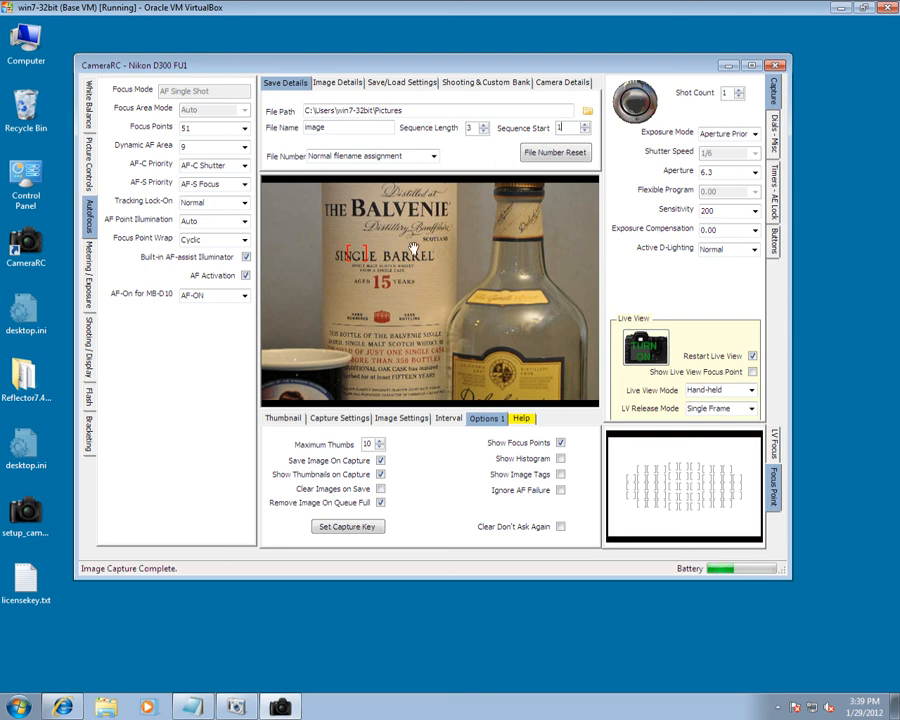
Set the file name sequence start to 100 and capture an image
left_click(287, 423)
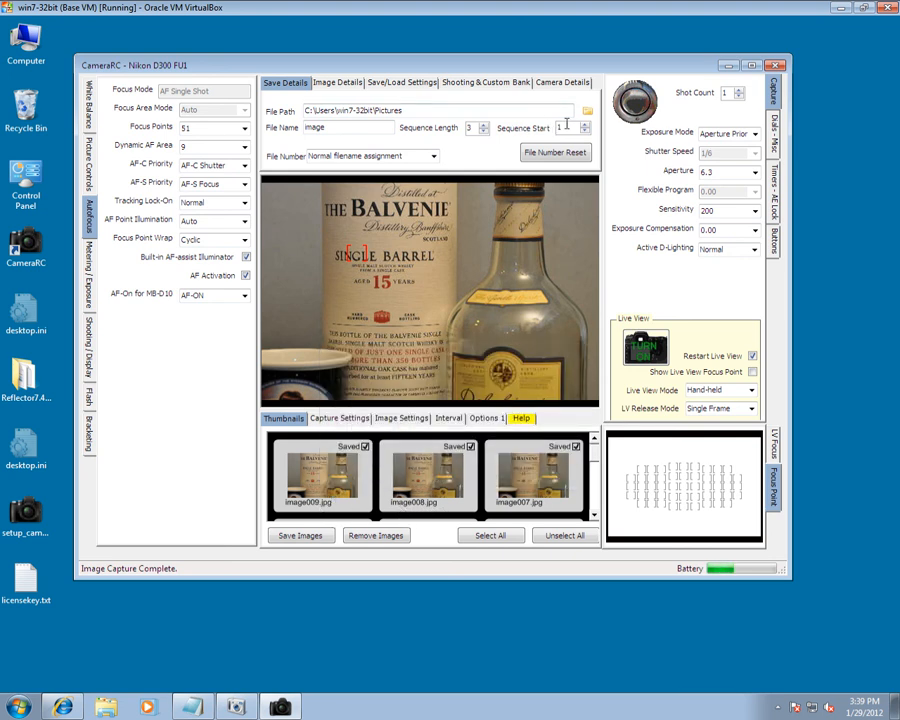
type("00")
left_click(633, 103)
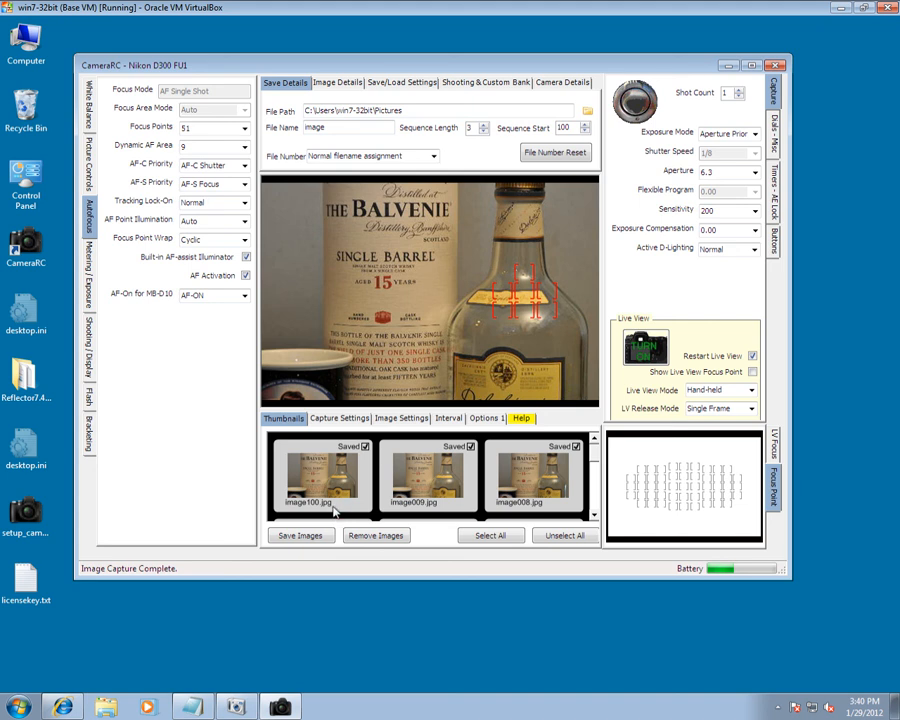
Select all of the captured image thumbnails
mouse_move(381, 480)
mouse_move(487, 521)
left_click(494, 536)
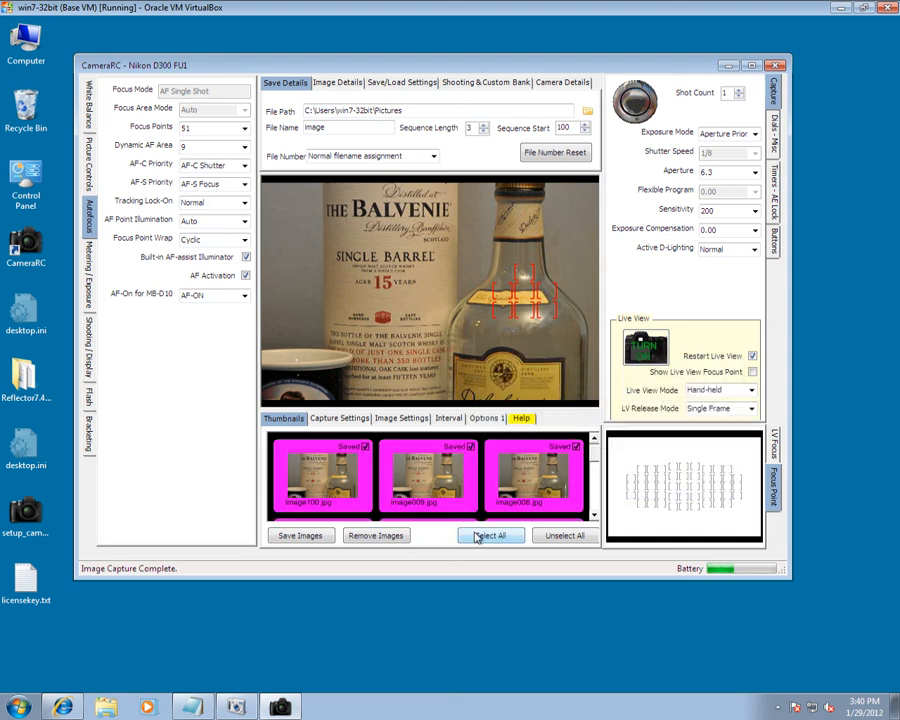
Remove all of the selected images from the thumbnail list
left_click(372, 537)
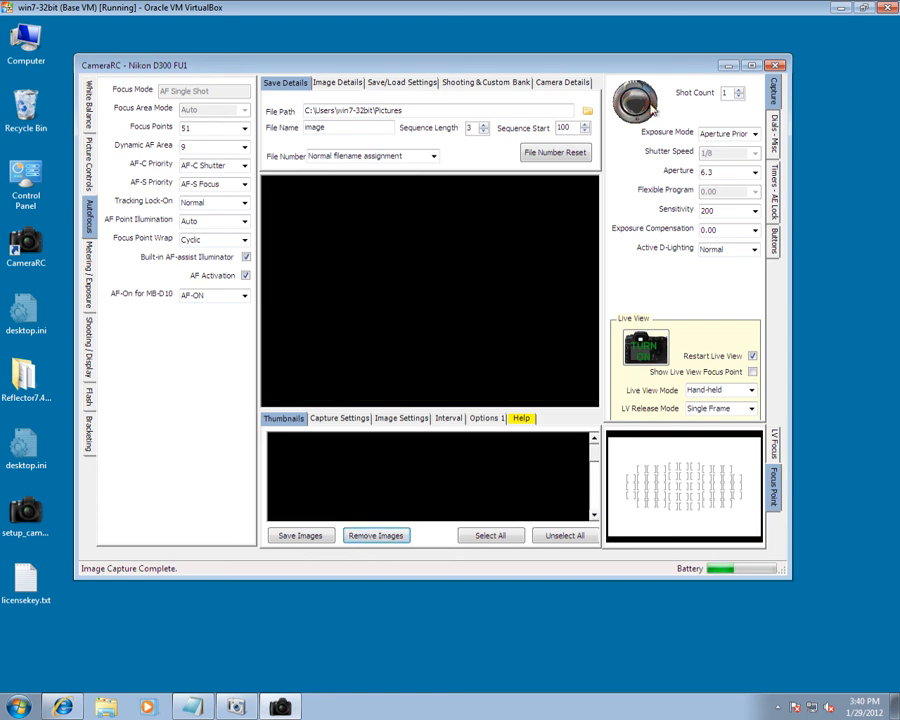
Turn off Save Image On Capture and capture two images without saving them automatically
left_click(484, 419)
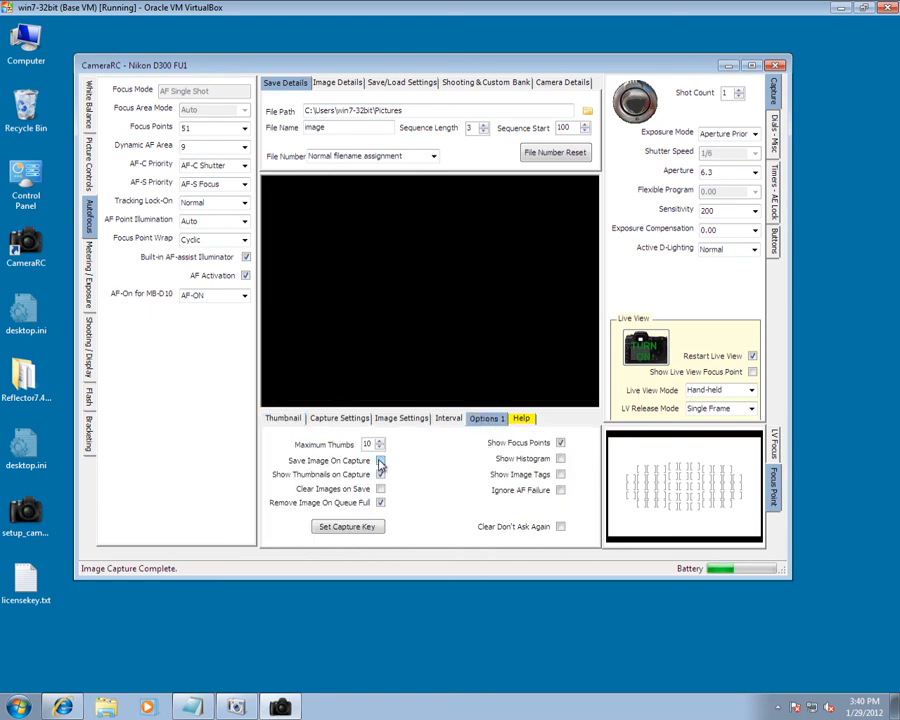
left_click(638, 107)
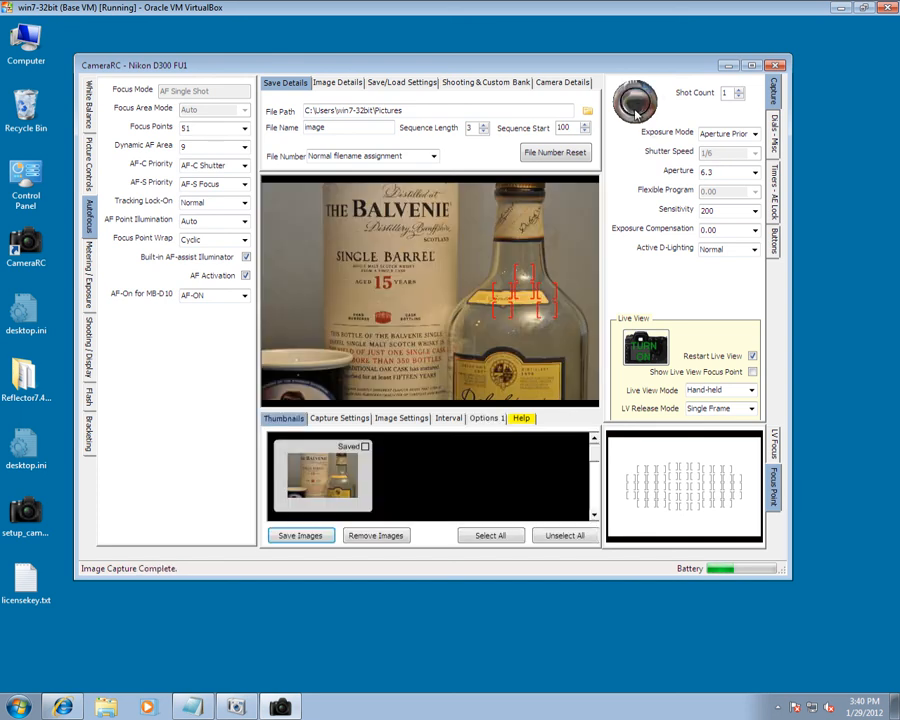
left_click(638, 110)
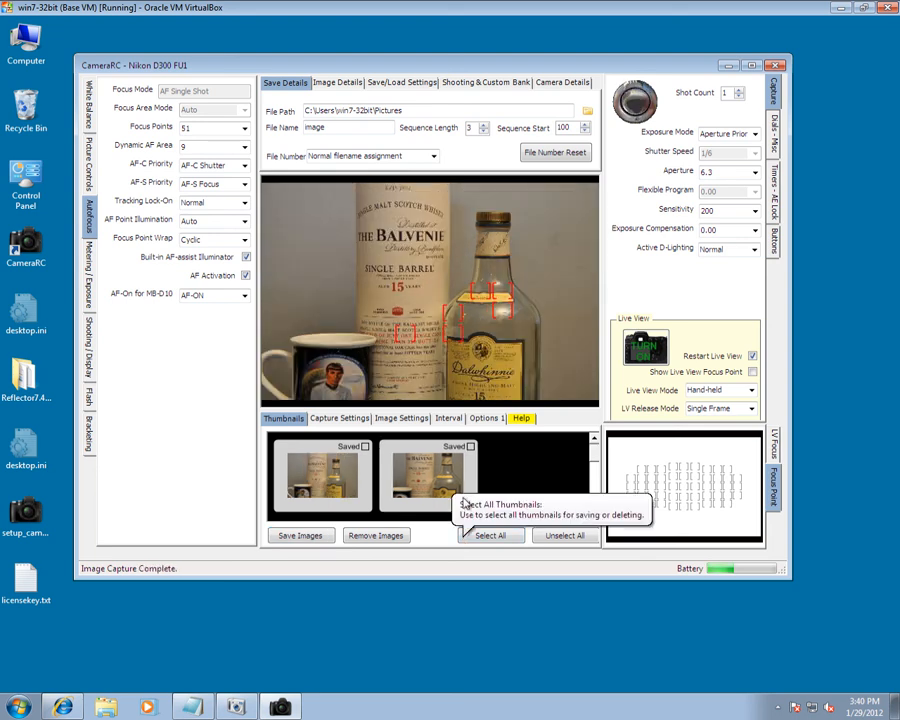
Select both unsaved image thumbnails and save the images to the Pictures folder
left_click(322, 470)
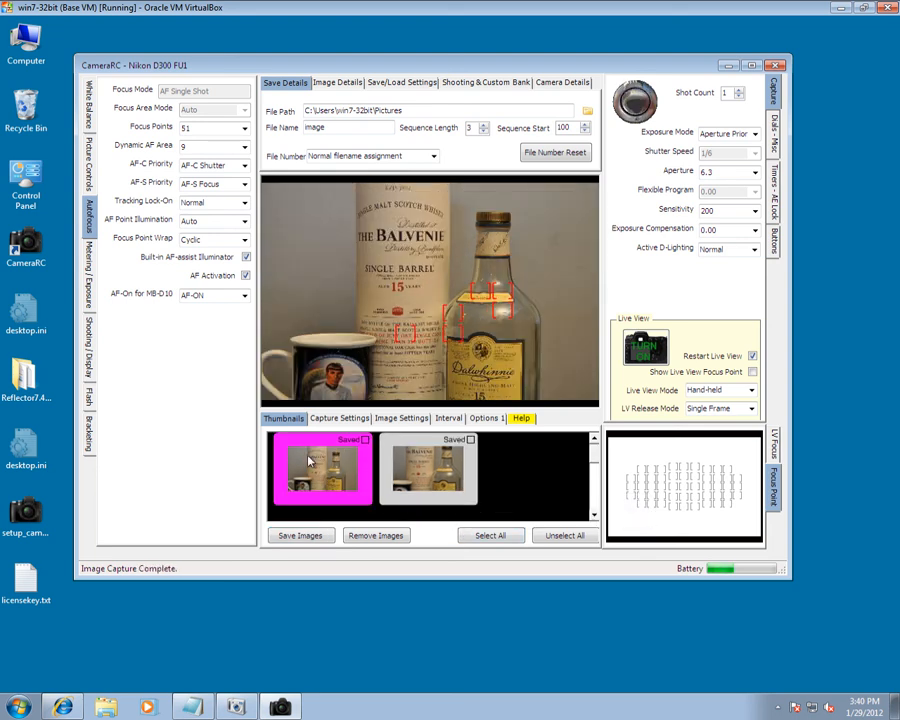
left_click(421, 485)
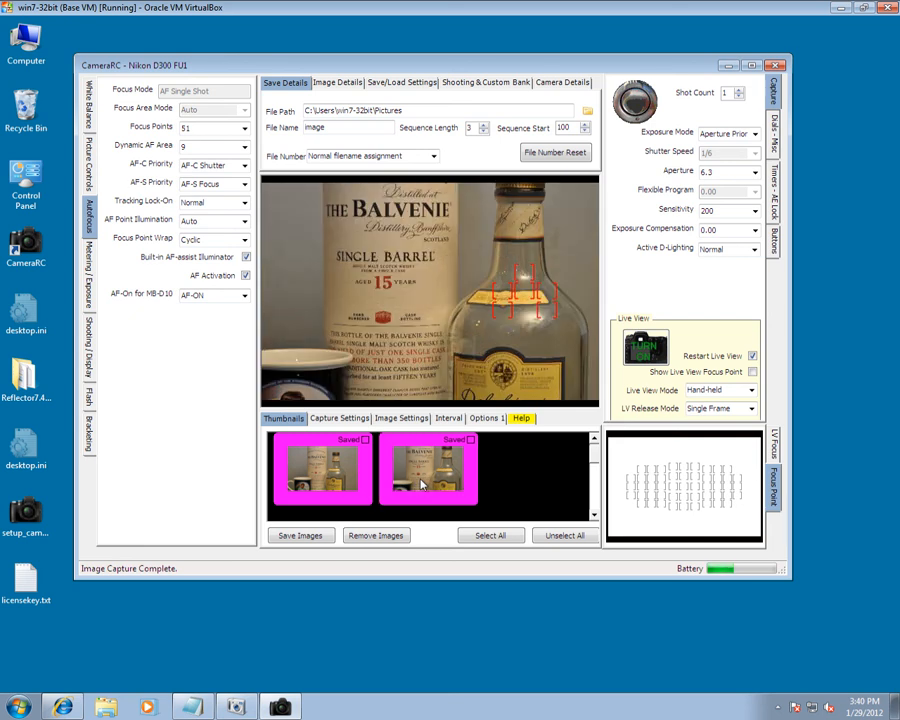
left_click(311, 538)
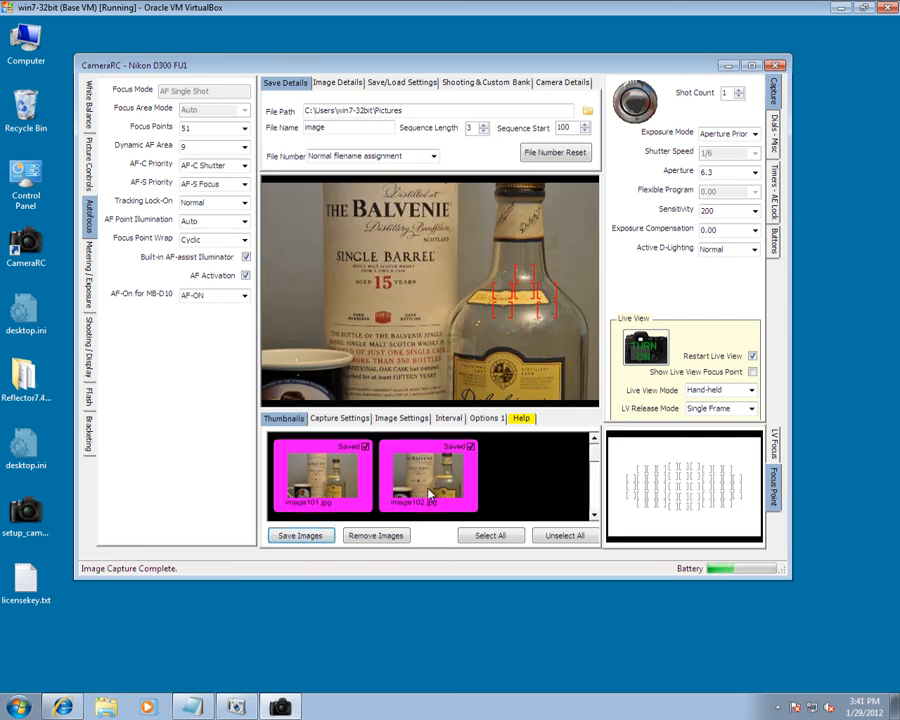